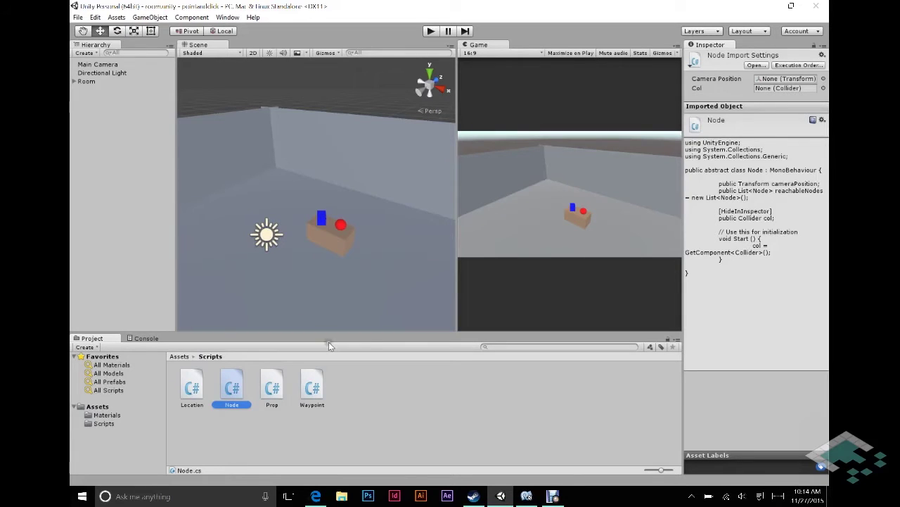
Expand Room and Table in the Hierarchy and select Table to show its Location script
{"action": "left_click_drag", "start_coordinate": [352, 263], "coordinate": [358, 268], "text": "alt"}
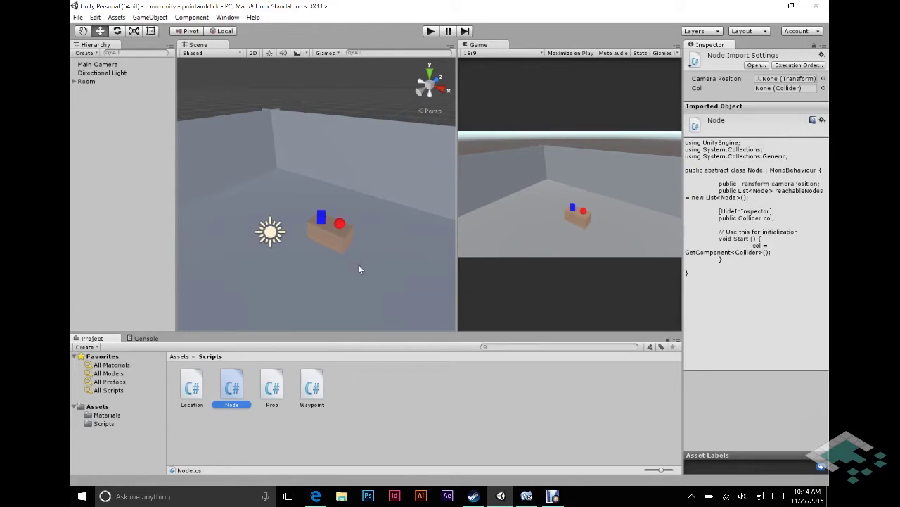
{"action": "left_click", "coordinate": [74, 81]}
{"action": "left_click", "coordinate": [86, 98]}
{"action": "left_click", "coordinate": [82, 98]}
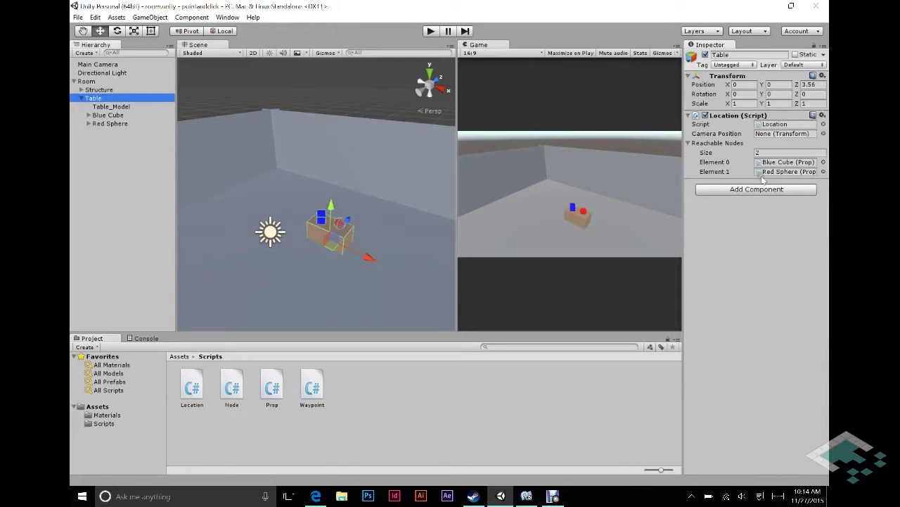
Expand Blue Cube and Red Sphere to reveal their model children, then zoom in over the table
{"action": "left_click", "coordinate": [89, 115]}
{"action": "left_click", "coordinate": [88, 132]}
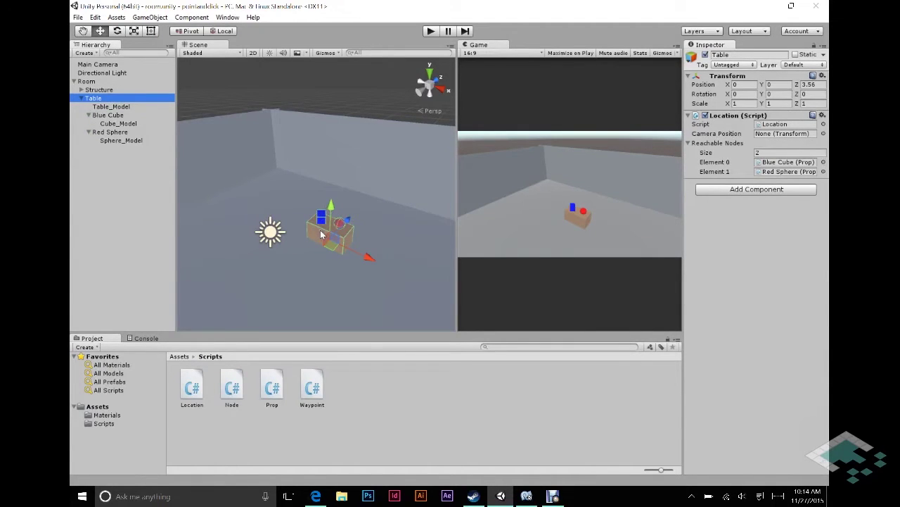
{"action": "scroll", "coordinate": [320, 271], "scroll_direction": "up", "scroll_amount": 3}
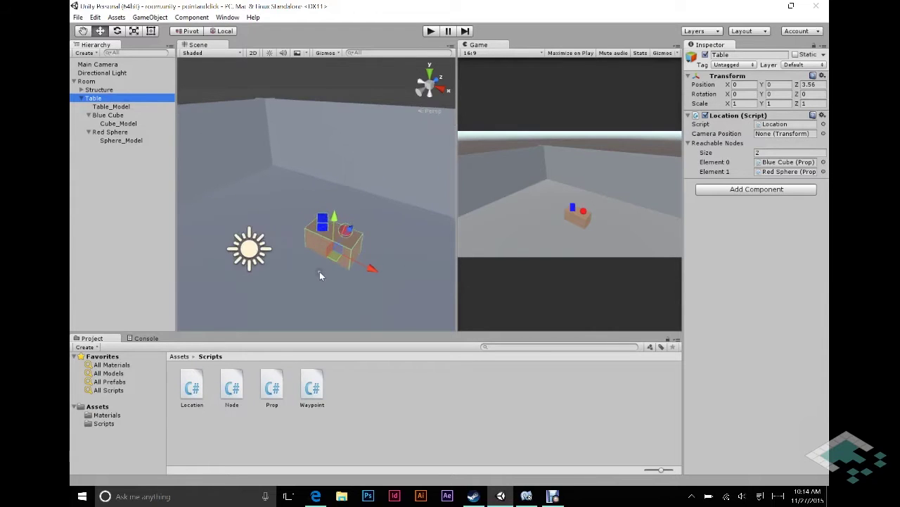
{"action": "scroll", "coordinate": [327, 270], "scroll_direction": "up", "scroll_amount": 2}
{"action": "left_click_drag", "start_coordinate": [328, 269], "coordinate": [406, 314], "text": "alt"}
{"action": "scroll", "coordinate": [405, 314], "scroll_direction": "up", "scroll_amount": 4}
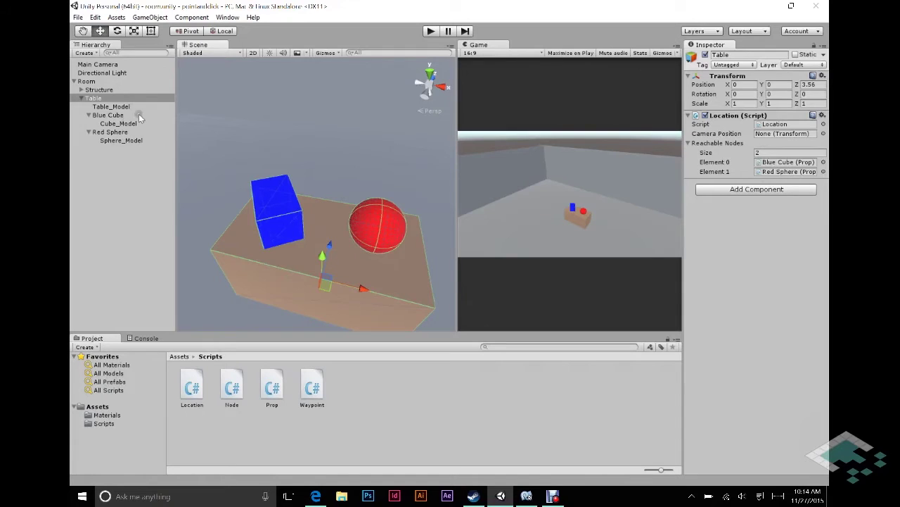
Inspect Blue Cube's Prop settings while orbiting close to it, then select Red Sphere
{"action": "left_click", "coordinate": [116, 116]}
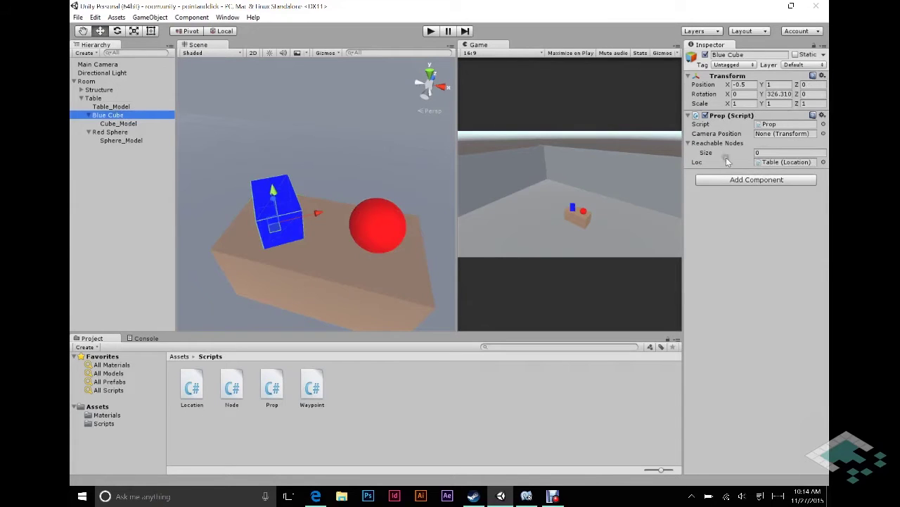
{"action": "right_click_drag", "start_coordinate": [288, 207], "coordinate": [131, 245]}
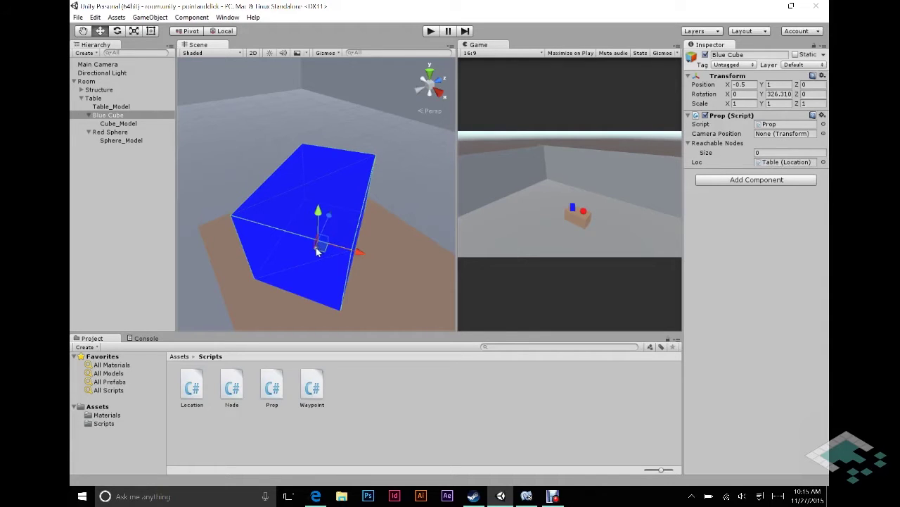
{"action": "scroll", "coordinate": [338, 217], "scroll_direction": "down", "scroll_amount": 5}
{"action": "left_click_drag", "start_coordinate": [338, 217], "coordinate": [361, 237], "text": "alt"}
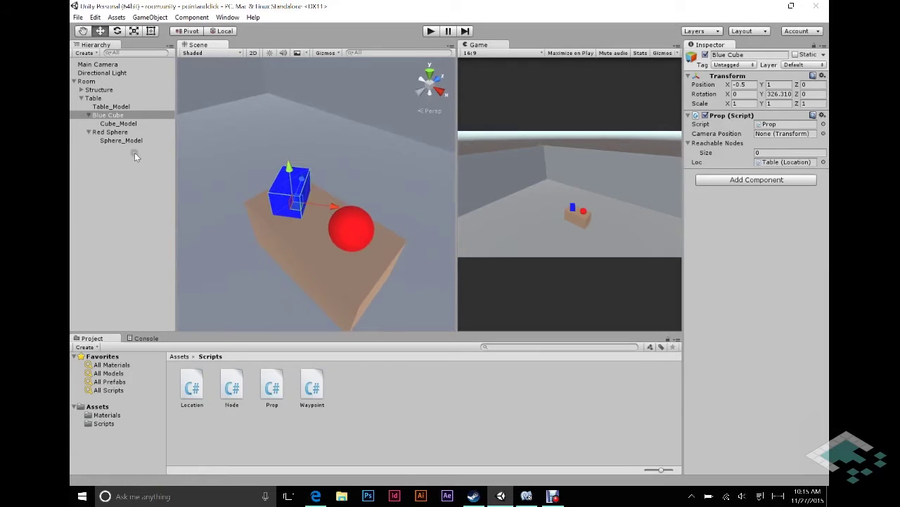
{"action": "left_click", "coordinate": [120, 132]}
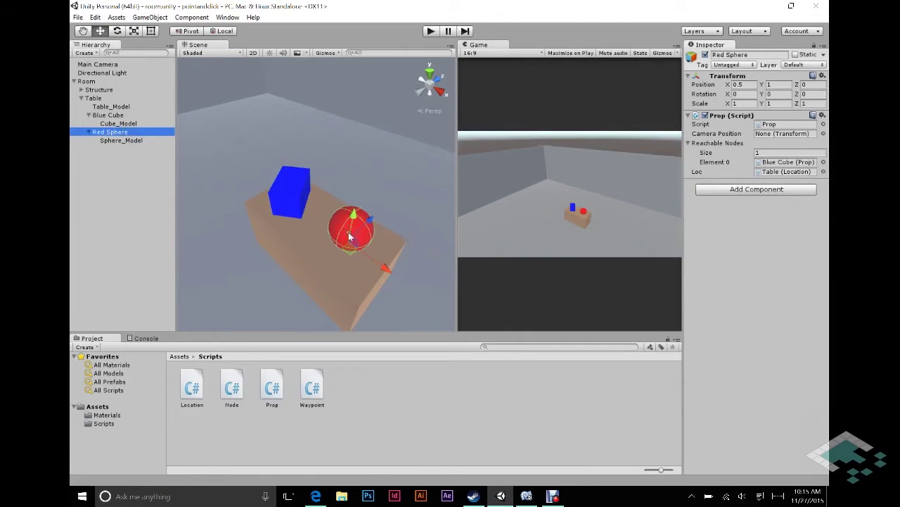
{"action": "scroll", "coordinate": [352, 243], "scroll_direction": "up", "scroll_amount": 3}
{"action": "left_click_drag", "start_coordinate": [357, 256], "coordinate": [382, 277], "text": "alt"}
{"action": "scroll", "coordinate": [383, 280], "scroll_direction": "up", "scroll_amount": 3}
{"action": "key", "text": "f"}
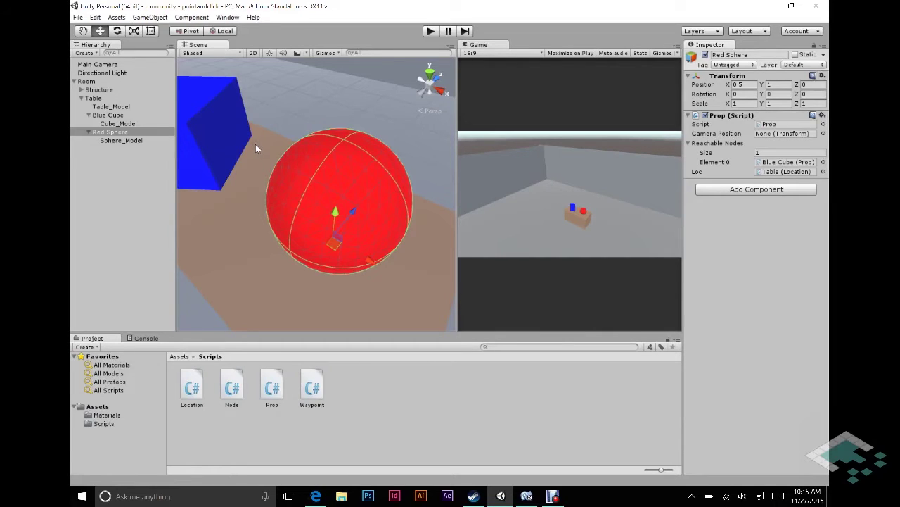
{"action": "scroll", "coordinate": [256, 146], "scroll_direction": "down", "scroll_amount": 5}
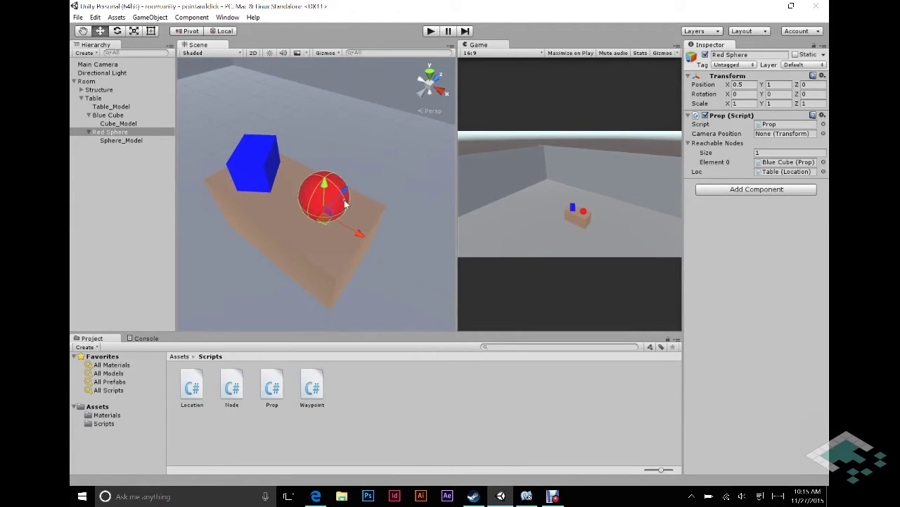
{"action": "scroll", "coordinate": [346, 203], "scroll_direction": "up", "scroll_amount": 3}
{"action": "middle_click_drag", "start_coordinate": [344, 200], "coordinate": [354, 237]}
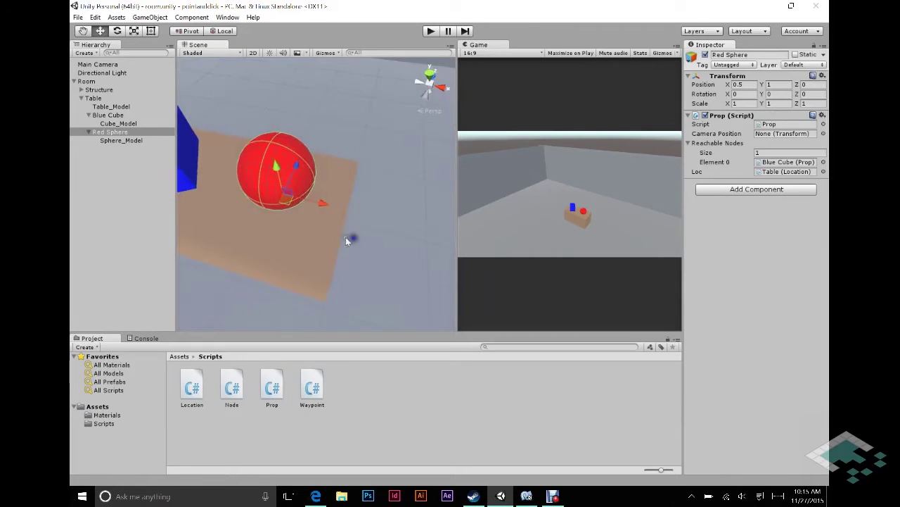
{"action": "middle_click_drag", "start_coordinate": [284, 223], "coordinate": [431, 241]}
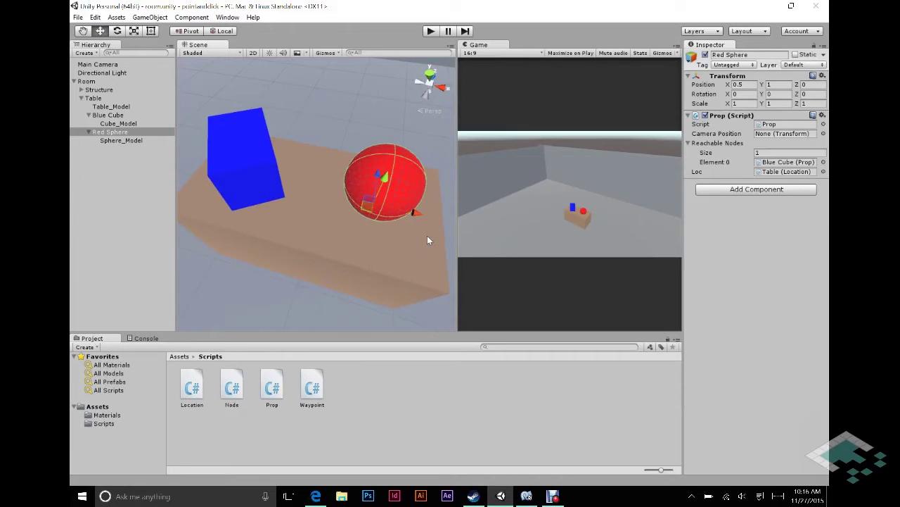
Select Table to view its Location script with Blue Cube and Red Sphere as reachable nodes
{"action": "left_click", "coordinate": [111, 106]}
{"action": "left_click", "coordinate": [113, 115]}
{"action": "left_click", "coordinate": [123, 99]}
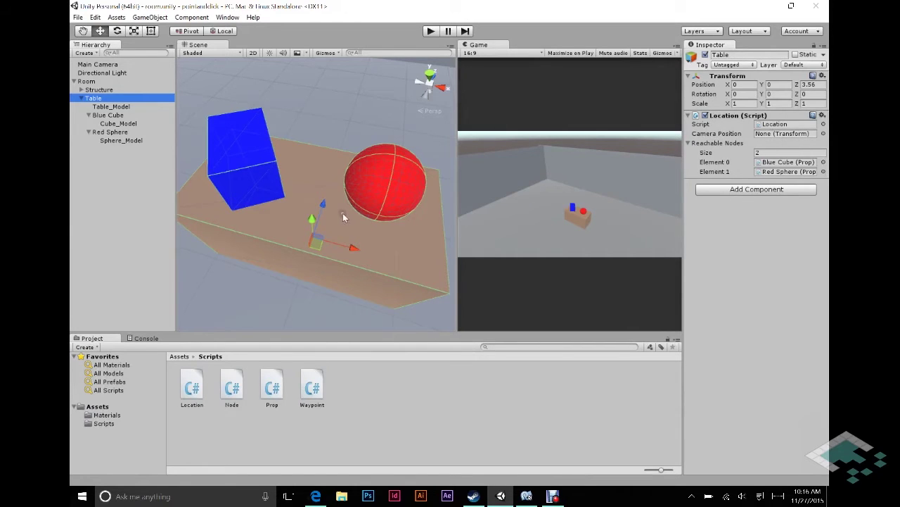
{"action": "scroll", "coordinate": [343, 212], "scroll_direction": "down", "scroll_amount": 2}
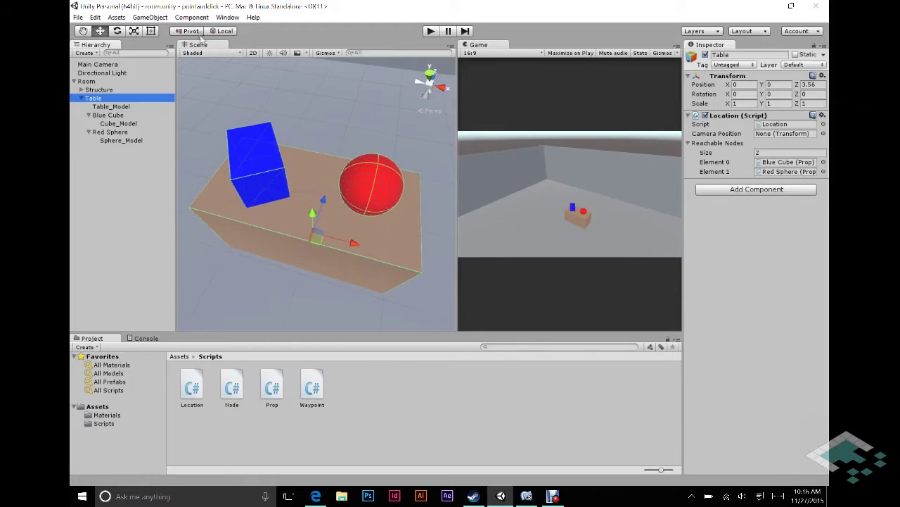
Create an empty GameObject beside Main Camera, name it 'Camera Position' and reset its transform
{"action": "left_click", "coordinate": [155, 17]}
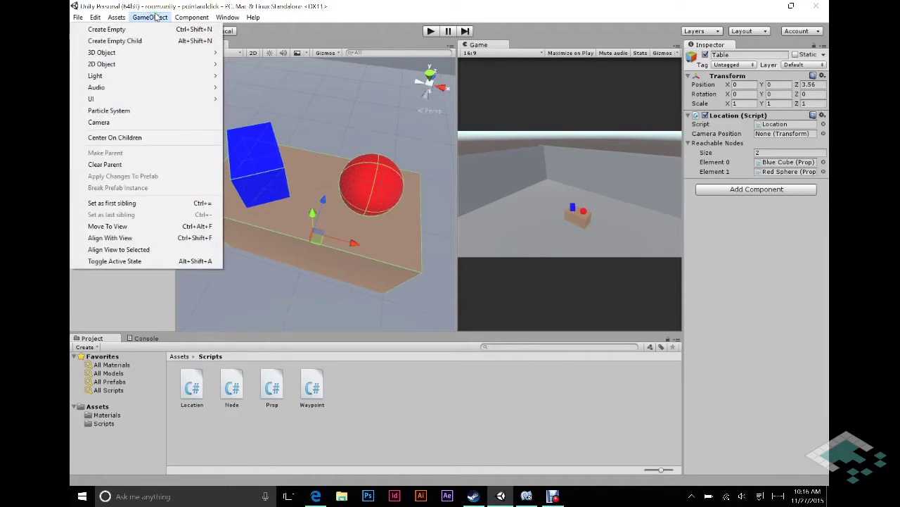
{"action": "left_click", "coordinate": [147, 30]}
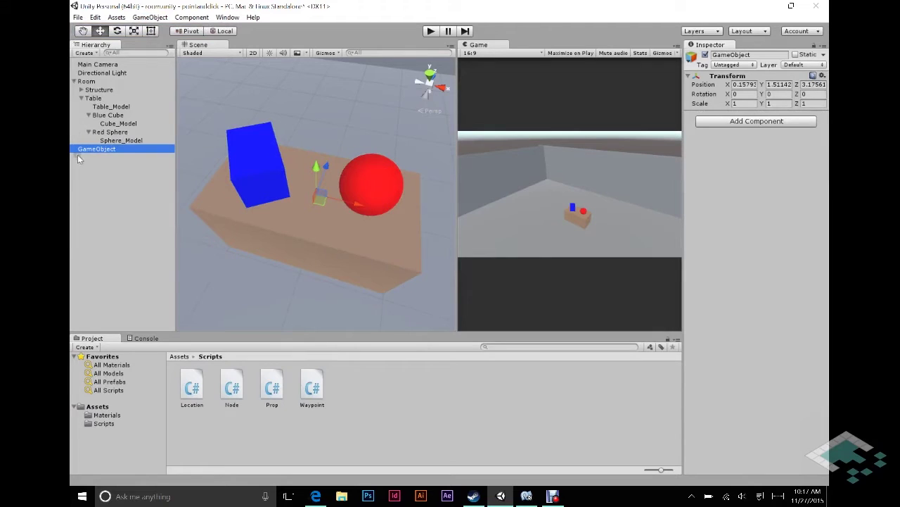
{"action": "left_click_drag", "start_coordinate": [85, 152], "coordinate": [94, 72]}
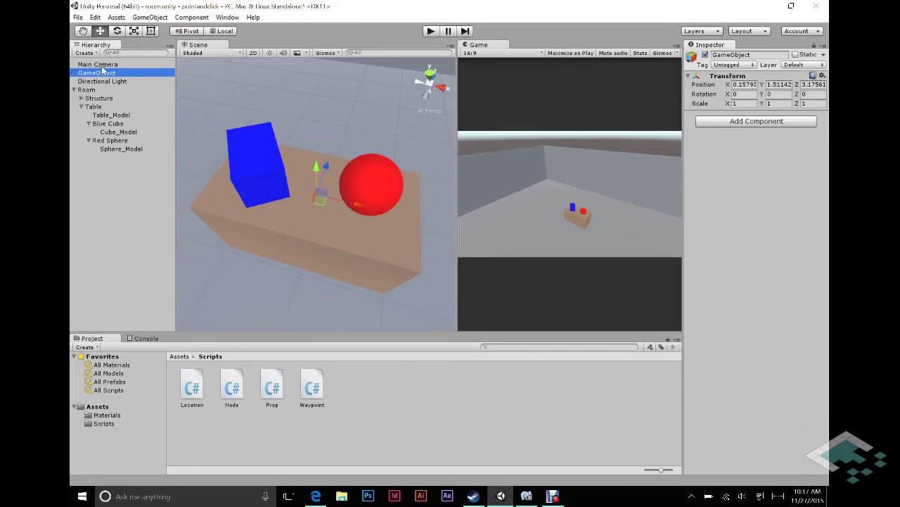
{"action": "left_click", "coordinate": [83, 75]}
{"action": "type", "text": "Ca"}
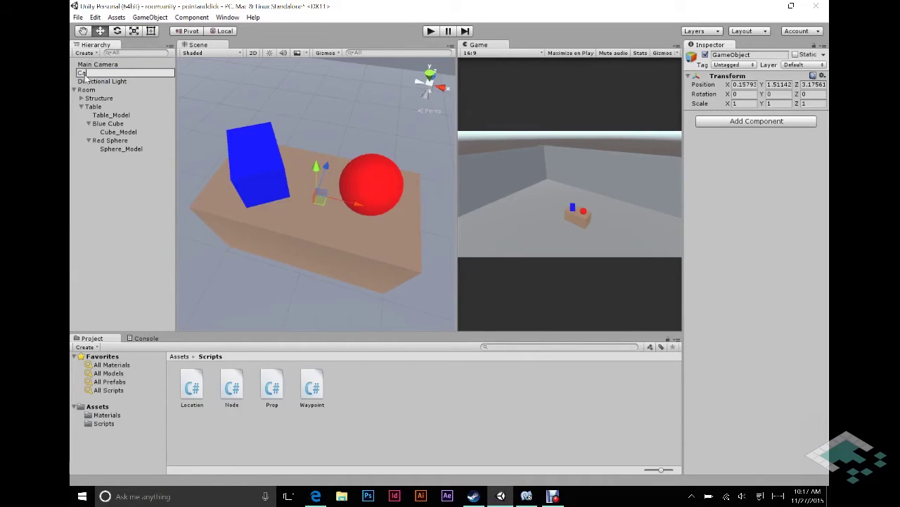
{"action": "type", "text": "mera Position"}
{"action": "key", "text": "Return"}
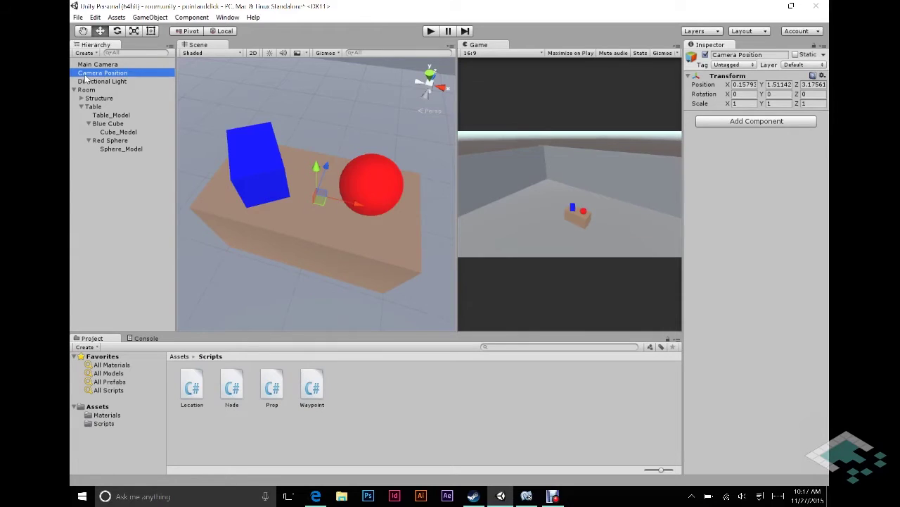
{"action": "right_click", "coordinate": [734, 76]}
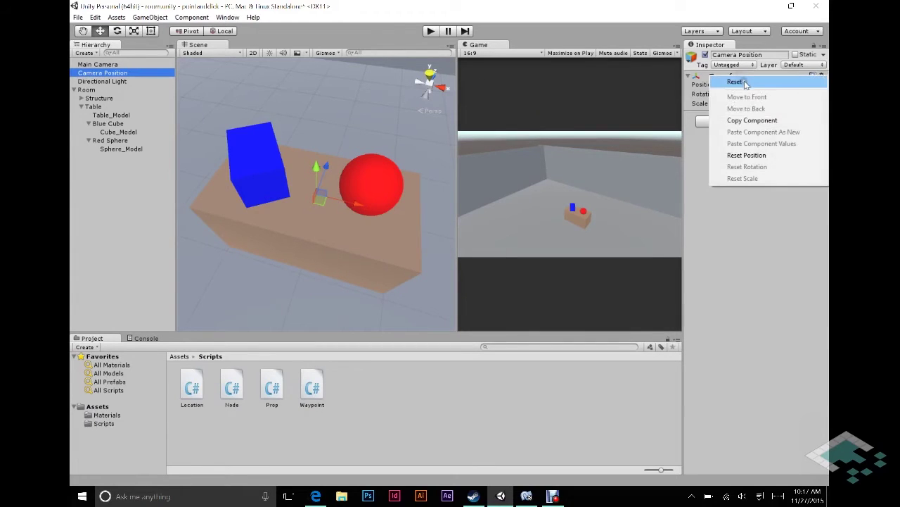
{"action": "left_click", "coordinate": [736, 81]}
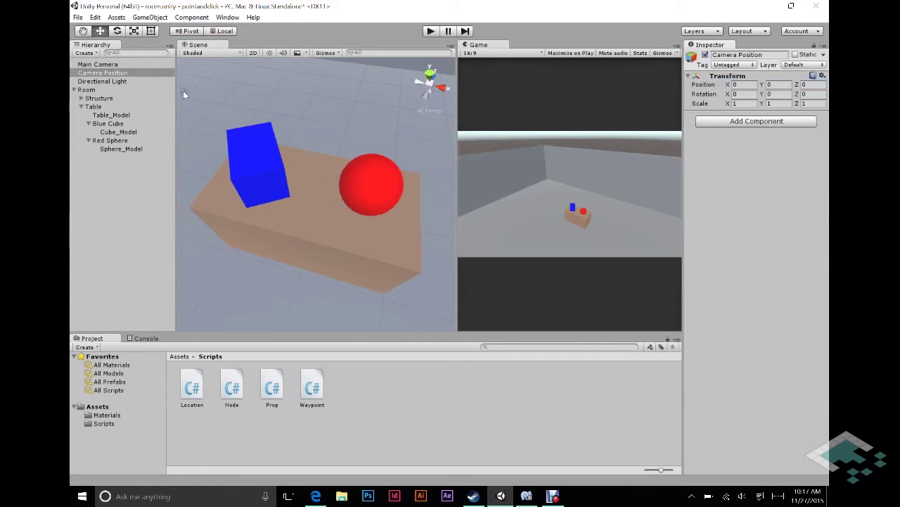
Align the Main Camera with the current scene view using GameObject > Align With View
{"action": "left_click", "coordinate": [118, 65]}
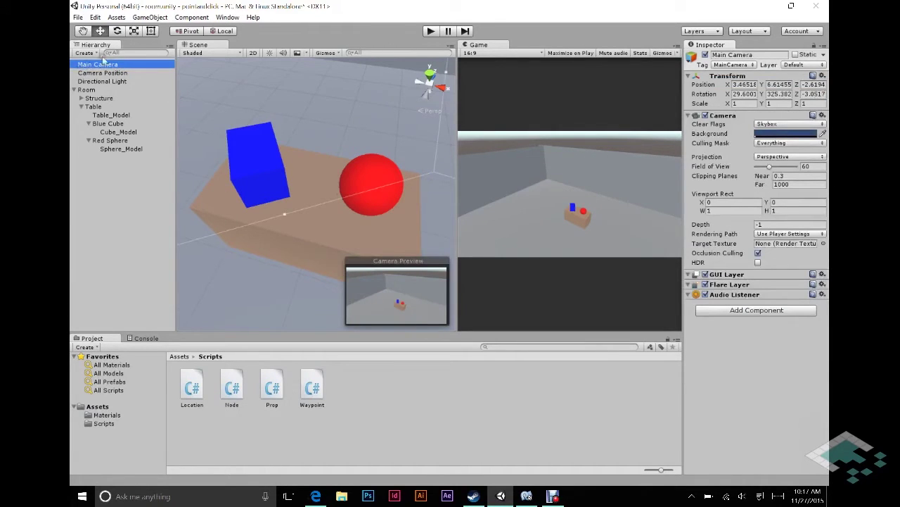
{"action": "left_click", "coordinate": [148, 17]}
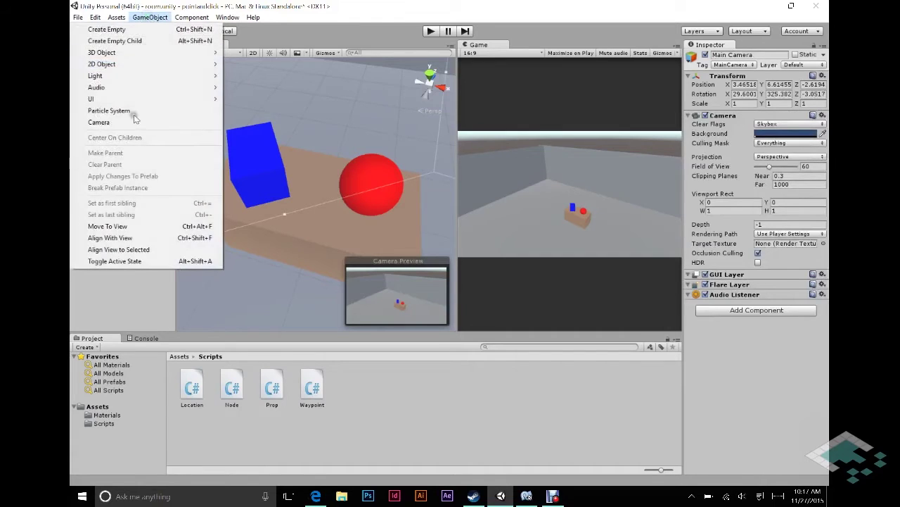
{"action": "left_click", "coordinate": [141, 238]}
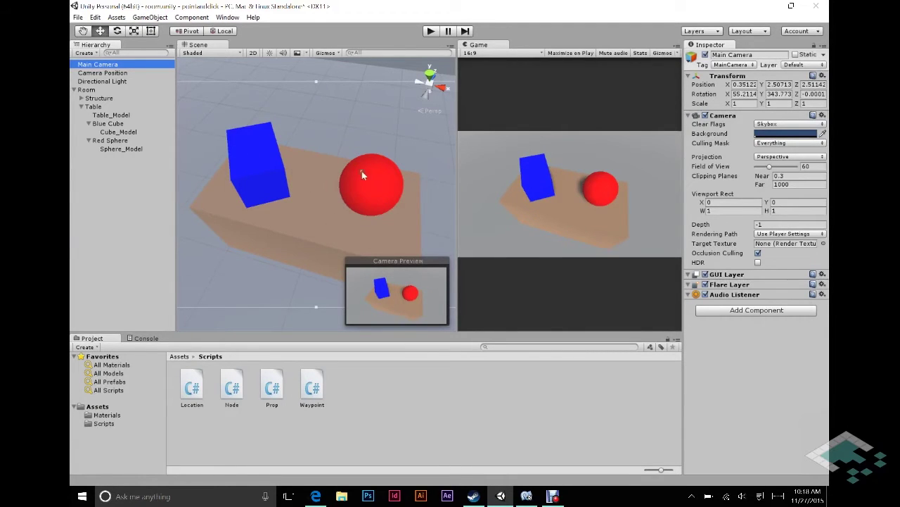
{"action": "left_click_drag", "start_coordinate": [353, 196], "coordinate": [230, 182], "text": "alt"}
{"action": "scroll", "coordinate": [230, 184], "scroll_direction": "down", "scroll_amount": 4}
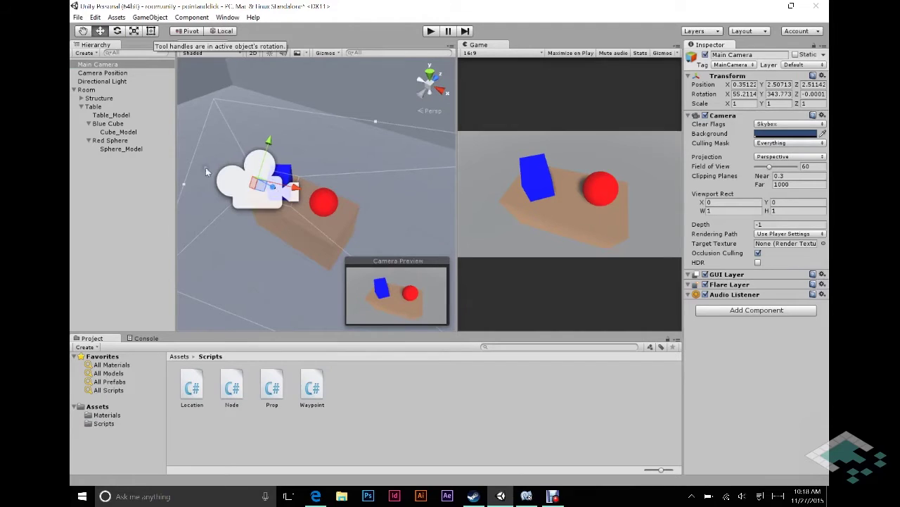
Copy the Main Camera's Transform values and paste them onto Camera Position
{"action": "mouse_move", "coordinate": [273, 190]}
{"action": "left_mouse_down"}
{"action": "mouse_move", "coordinate": [285, 191]}
{"action": "mouse_move", "coordinate": [273, 188]}
{"action": "left_mouse_up"}
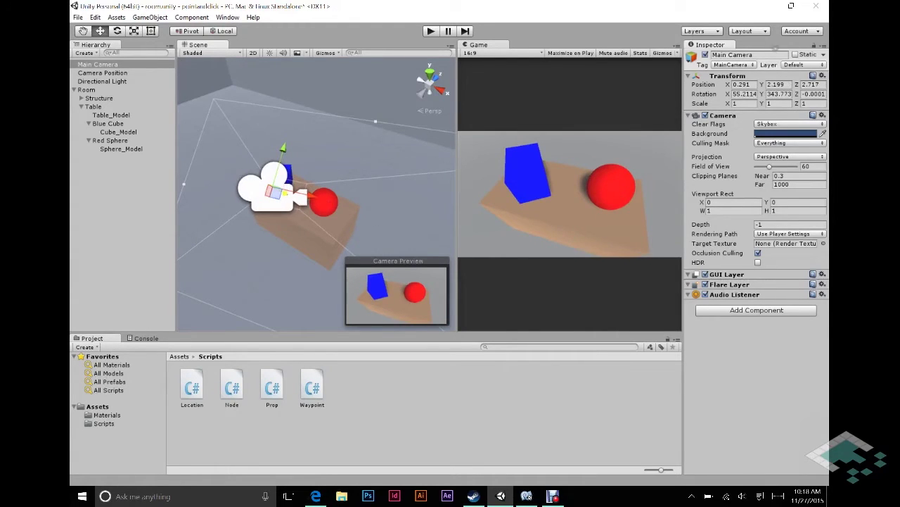
{"action": "right_click", "coordinate": [751, 78]}
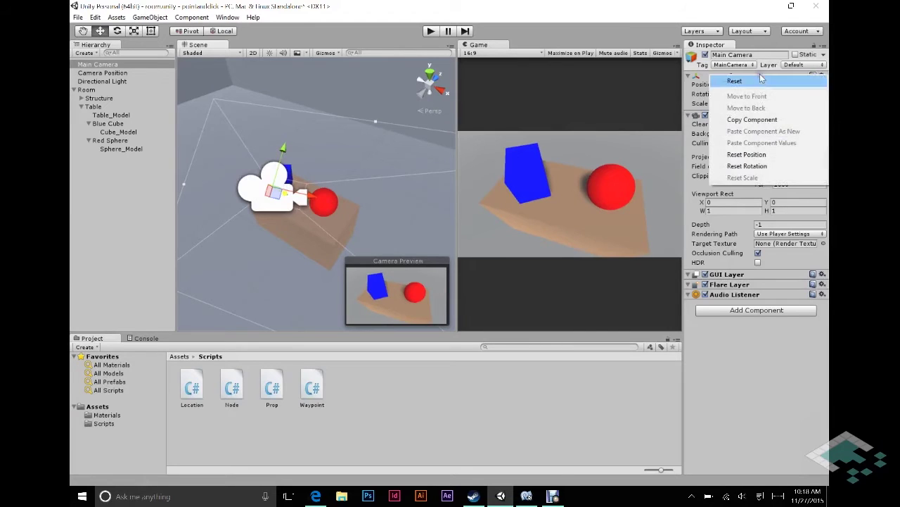
{"action": "left_click", "coordinate": [759, 121]}
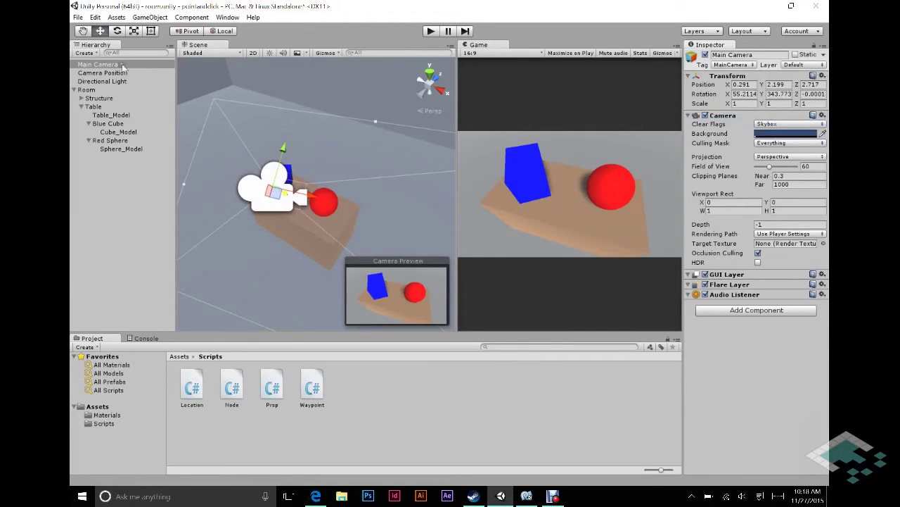
{"action": "left_click", "coordinate": [98, 75]}
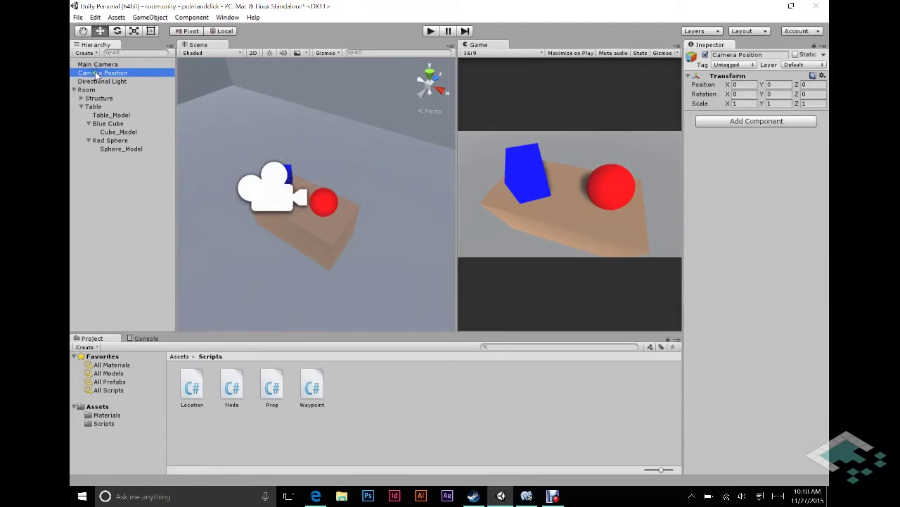
{"action": "right_click", "coordinate": [751, 78]}
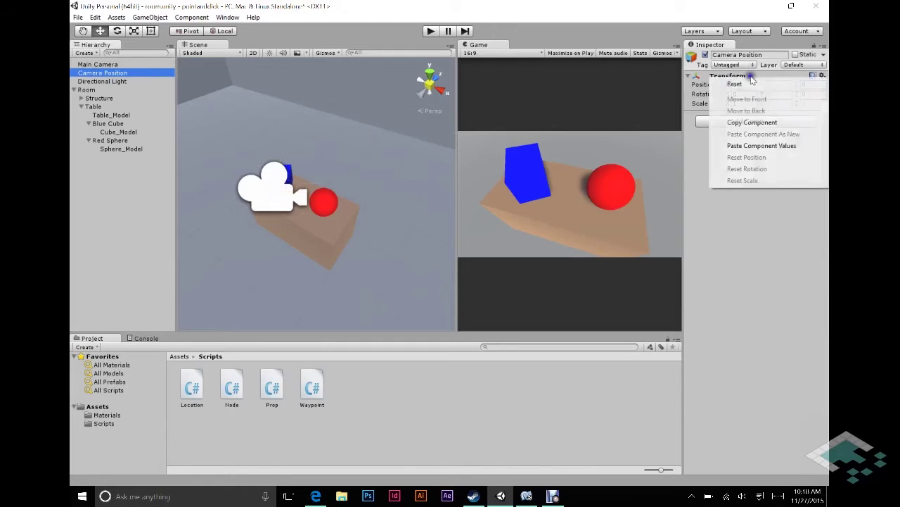
{"action": "left_click", "coordinate": [756, 146]}
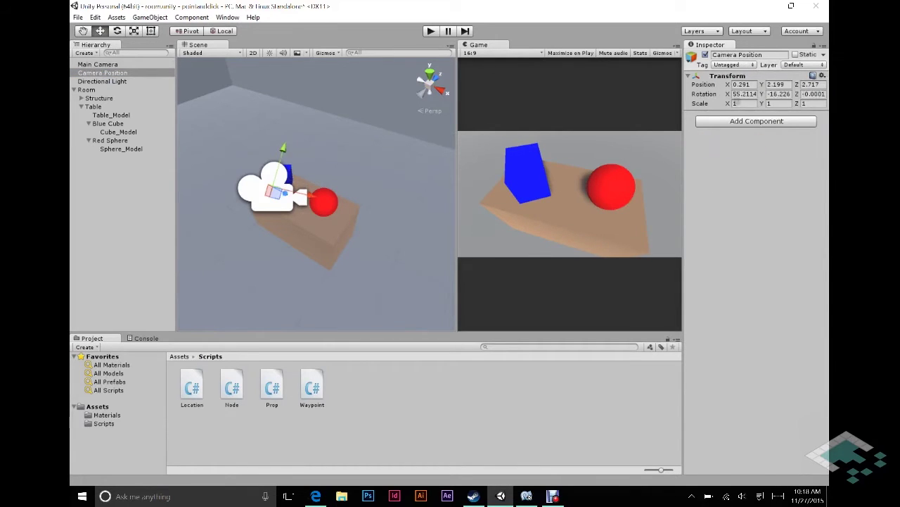
Re-paste and verify Camera Position matches Main Camera: position 0.291, 2.199, 2.717, rotation 55.21, -16.226
{"action": "left_click", "coordinate": [98, 65]}
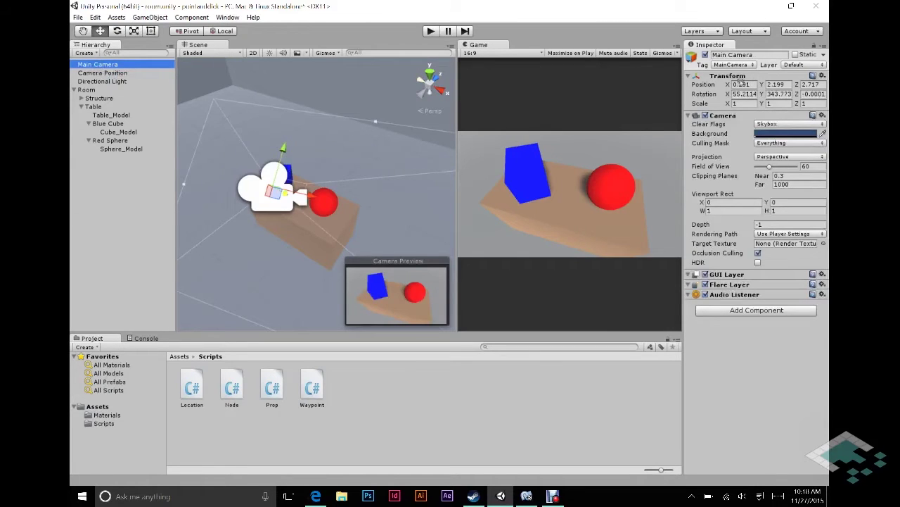
{"action": "left_click", "coordinate": [116, 73]}
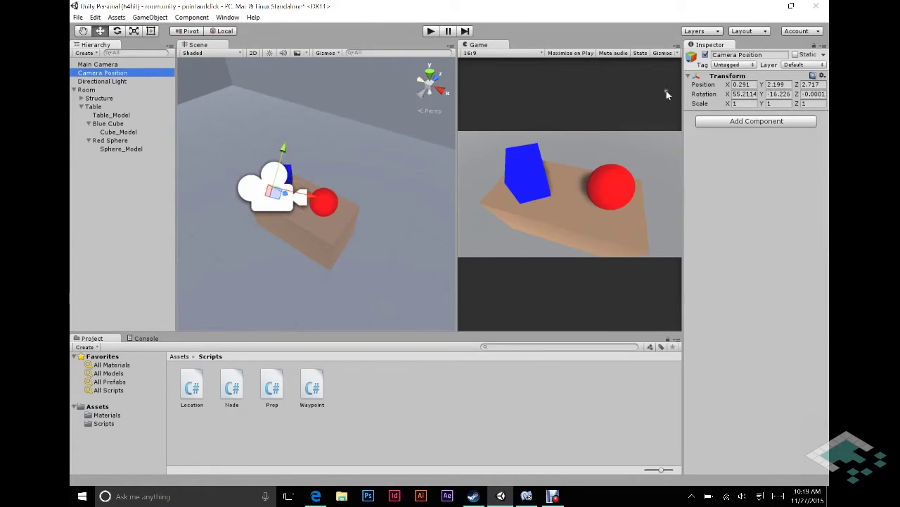
{"action": "right_click", "coordinate": [784, 74]}
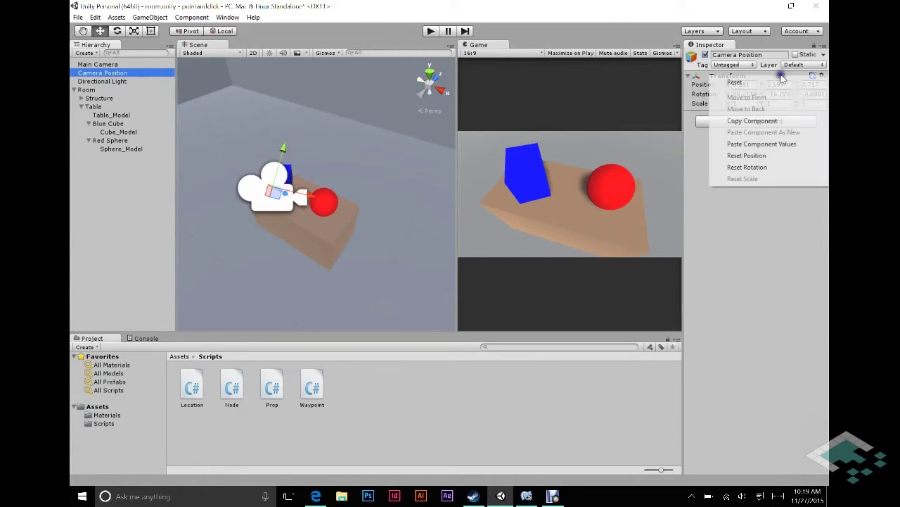
{"action": "left_click", "coordinate": [760, 144]}
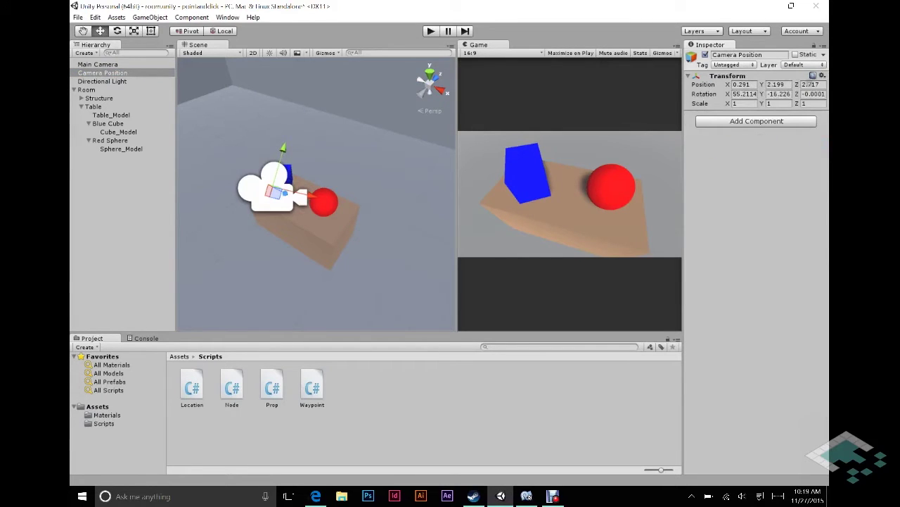
{"action": "left_click", "coordinate": [96, 65]}
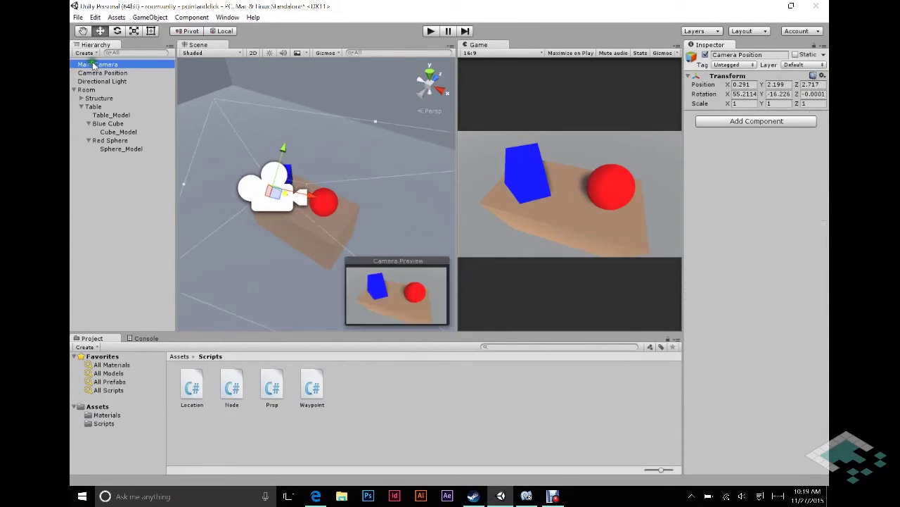
{"action": "left_click", "coordinate": [95, 73]}
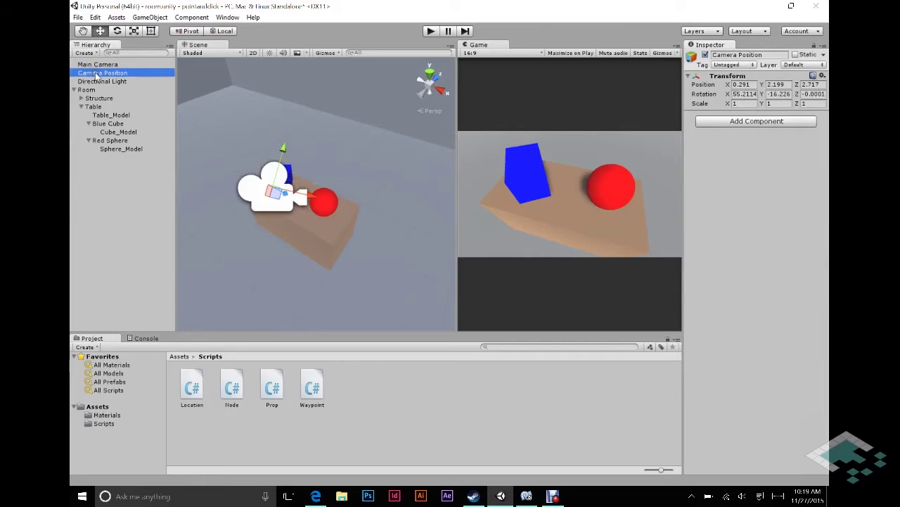
{"action": "left_click", "coordinate": [97, 64]}
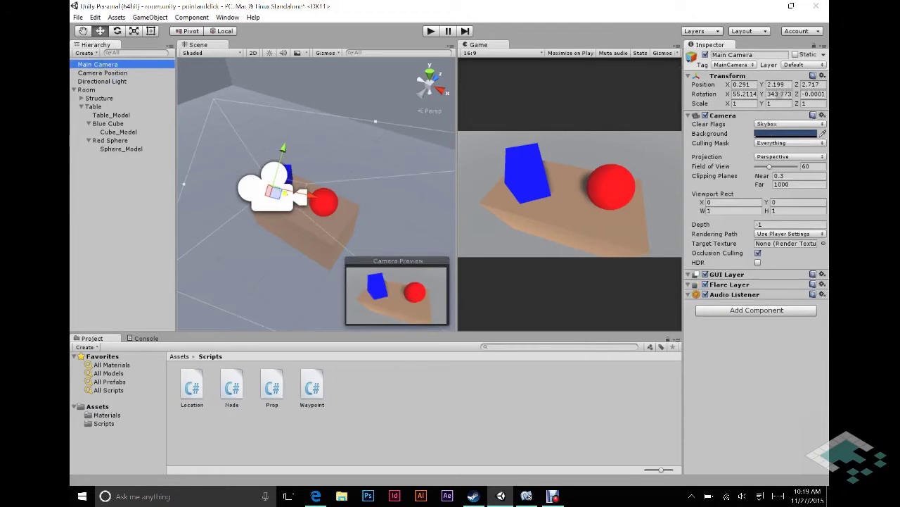
{"action": "left_click", "coordinate": [112, 73]}
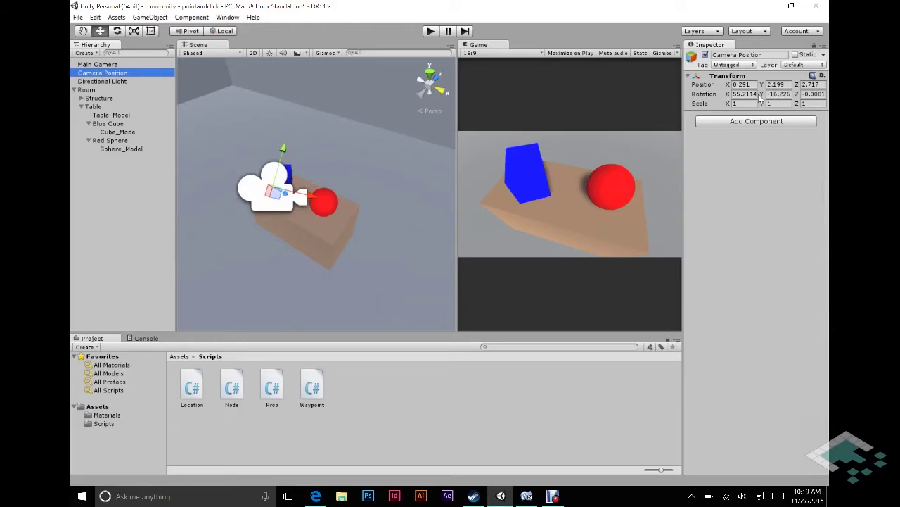
Move Camera Position under Table as its first child and collapse Blue Cube and Red Sphere
{"action": "left_click", "coordinate": [99, 64]}
{"action": "left_click_drag", "start_coordinate": [99, 65], "coordinate": [99, 73]}
{"action": "left_click", "coordinate": [99, 74]}
{"action": "left_click_drag", "start_coordinate": [113, 75], "coordinate": [107, 110]}
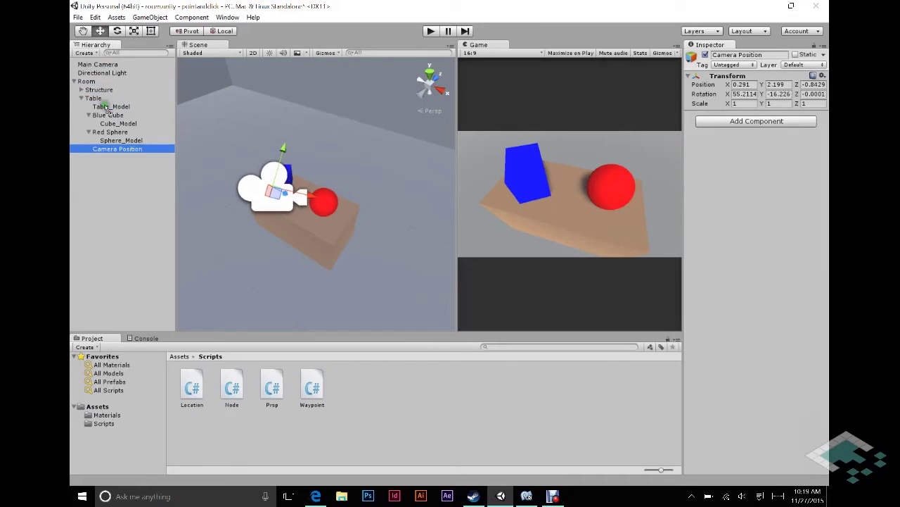
{"action": "left_click_drag", "start_coordinate": [100, 150], "coordinate": [111, 110]}
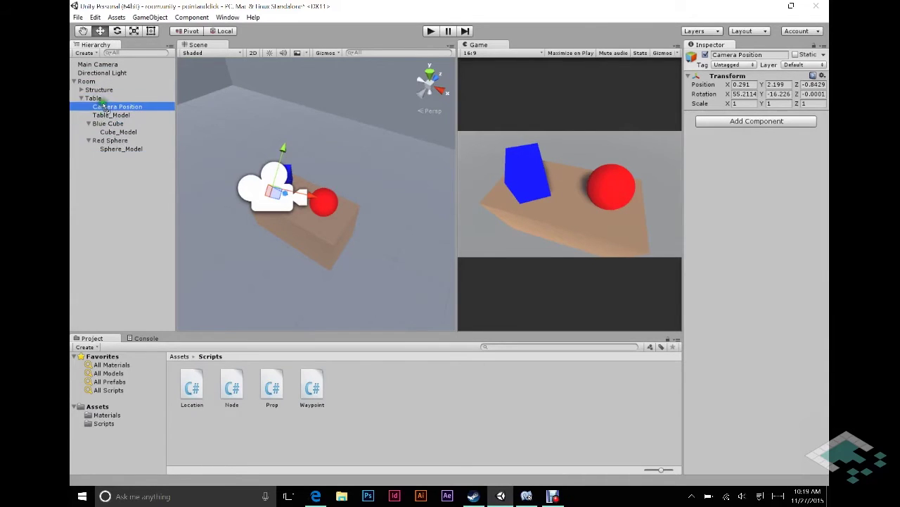
{"action": "left_click", "coordinate": [89, 123]}
{"action": "left_click", "coordinate": [88, 132]}
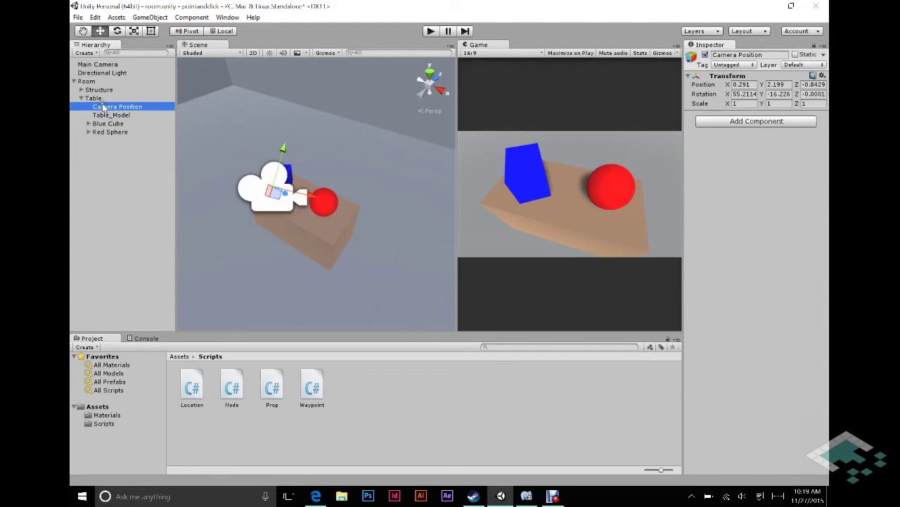
Assign Camera Position to the Camera Position field of Table's Location script
{"action": "left_click", "coordinate": [94, 98]}
{"action": "left_click_drag", "start_coordinate": [105, 106], "coordinate": [750, 135]}
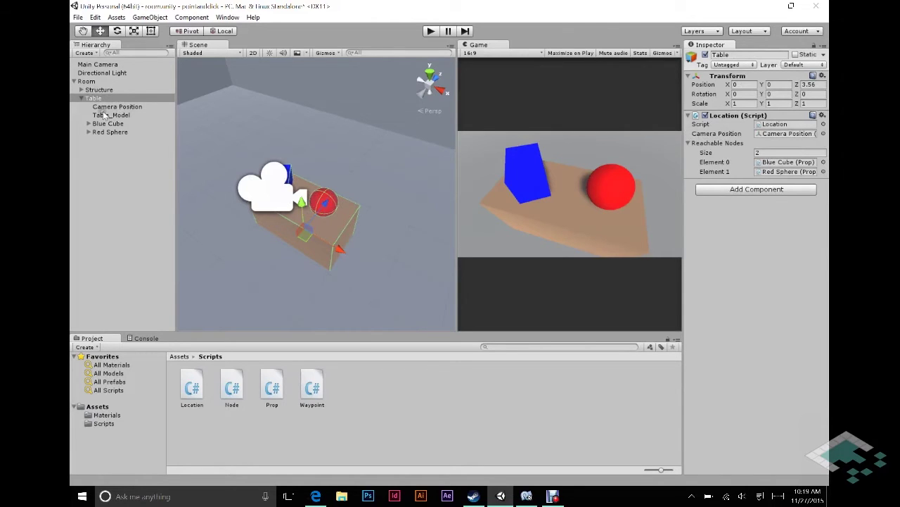
{"action": "left_click", "coordinate": [273, 197]}
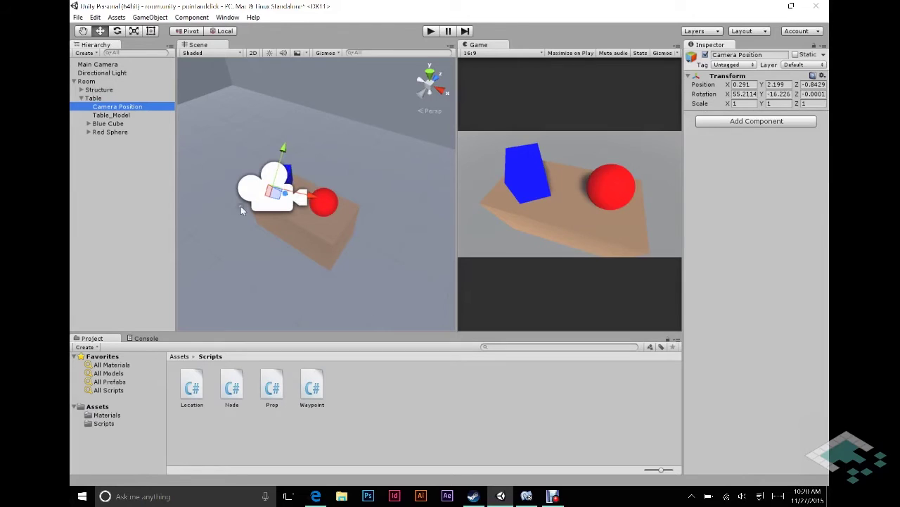
Orbit and zoom the Scene view to a close-up framing of the blue cube
{"action": "left_click_drag", "start_coordinate": [296, 229], "coordinate": [227, 241], "text": "alt"}
{"action": "scroll", "coordinate": [264, 226], "scroll_direction": "up", "scroll_amount": 4}
{"action": "scroll", "coordinate": [291, 249], "scroll_direction": "up", "scroll_amount": 4}
{"action": "left_click_drag", "start_coordinate": [308, 235], "coordinate": [413, 224], "text": "alt"}
{"action": "scroll", "coordinate": [414, 223], "scroll_direction": "up", "scroll_amount": 3}
{"action": "scroll", "coordinate": [411, 223], "scroll_direction": "down", "scroll_amount": 2}
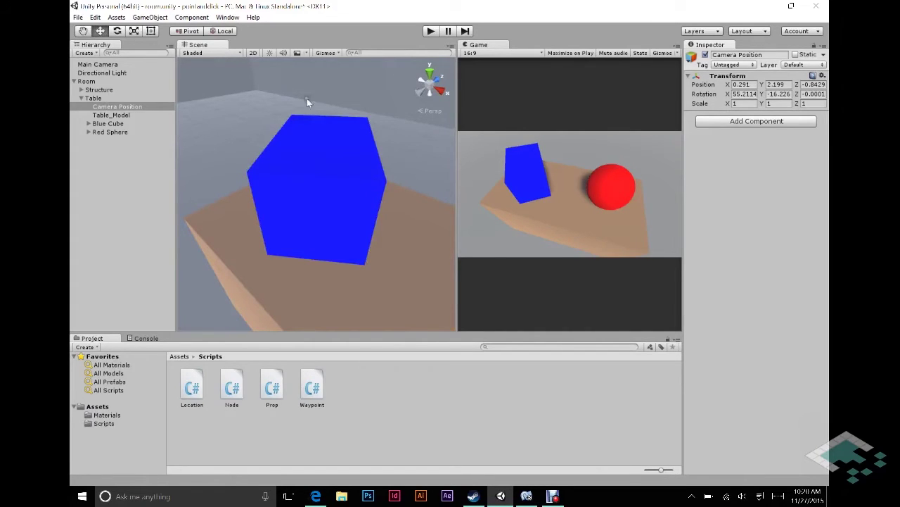
Snap the Main Camera to this view with Ctrl+Shift+F (Align With View)
{"action": "left_click", "coordinate": [150, 17]}
{"action": "left_click", "coordinate": [150, 17]}
{"action": "left_click", "coordinate": [95, 64]}
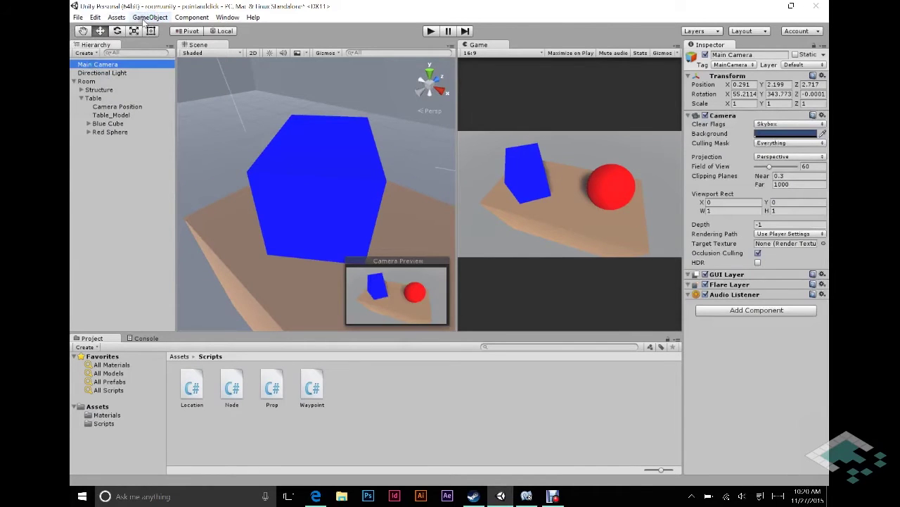
{"action": "key", "text": "ctrl+shift+f"}
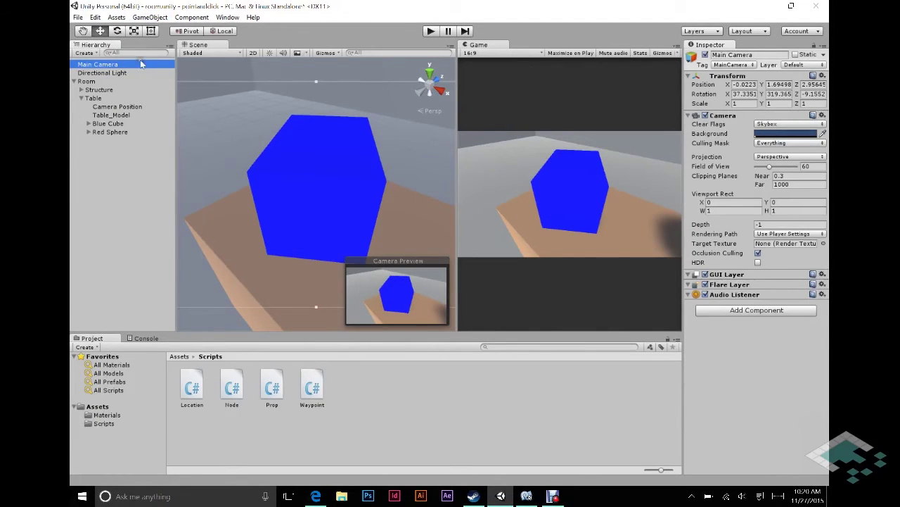
Copy the Main Camera's Transform and create a new empty named 'Camera Position'
{"action": "right_click", "coordinate": [750, 76]}
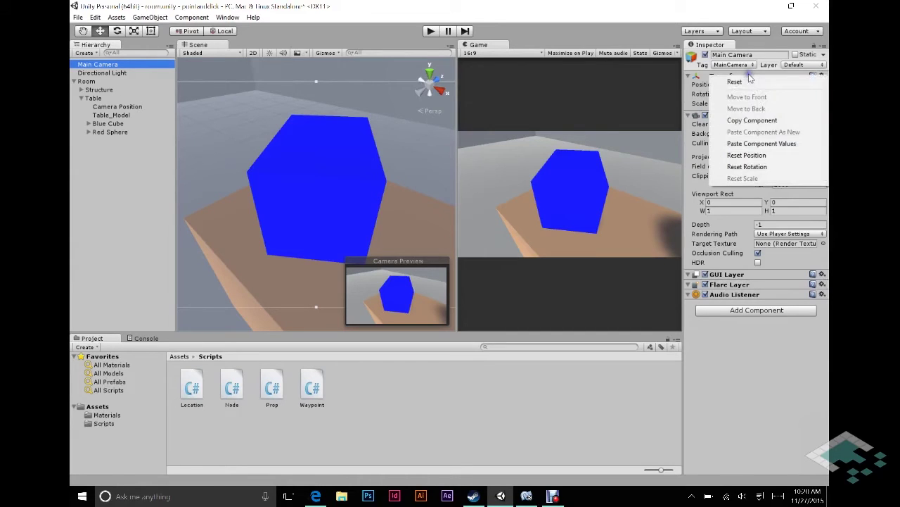
{"action": "left_click", "coordinate": [750, 121]}
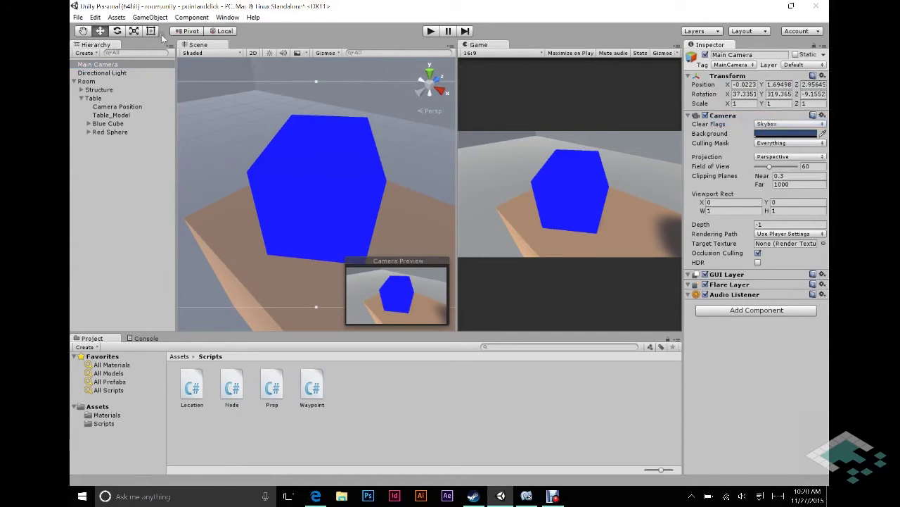
{"action": "left_click", "coordinate": [147, 19]}
{"action": "left_click", "coordinate": [141, 28]}
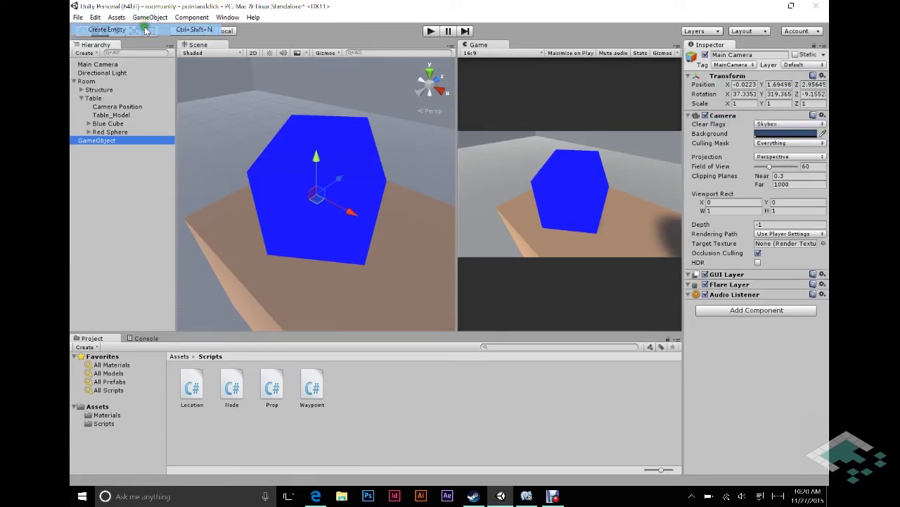
{"action": "left_click", "coordinate": [97, 142]}
{"action": "type", "text": "Camera Po"}
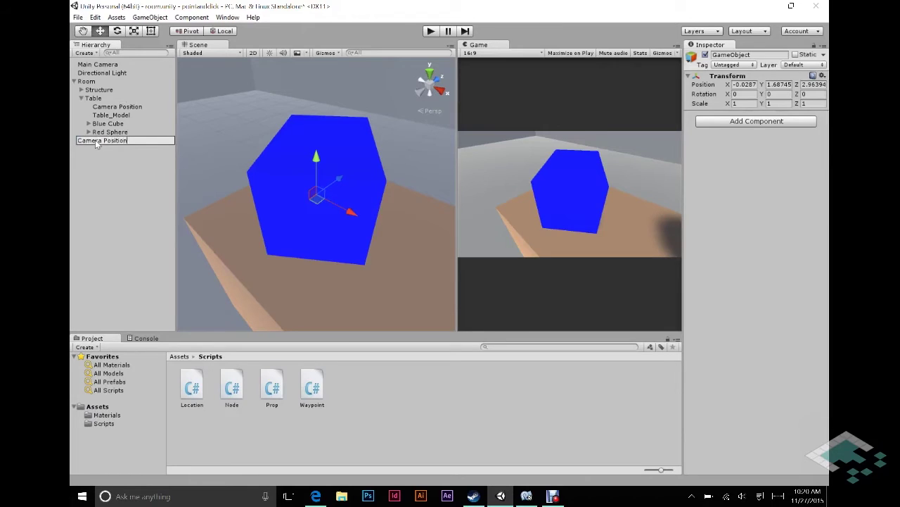
{"action": "type", "text": "sition"}
{"action": "key", "text": "Return"}
Reset the new empty's Transform, then paste the Main Camera's close-up position and rotation
{"action": "right_click", "coordinate": [761, 79]}
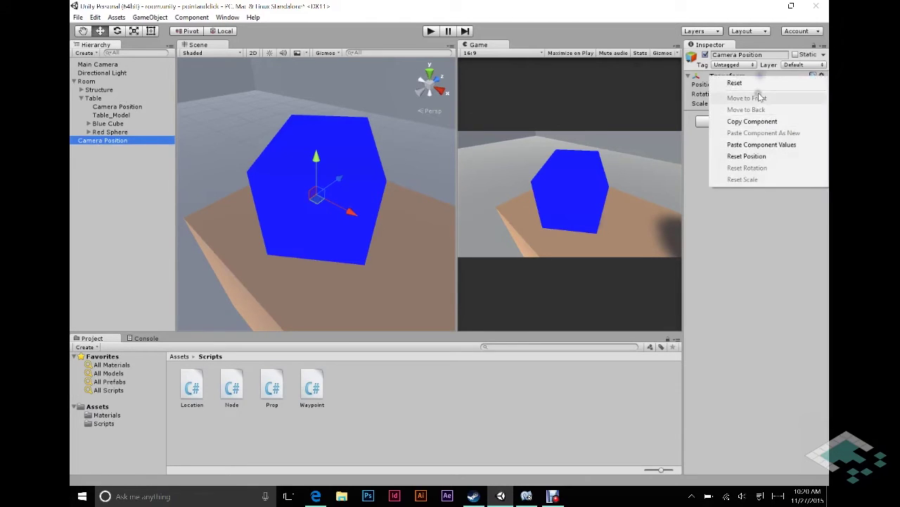
{"action": "left_click", "coordinate": [760, 82]}
{"action": "right_click", "coordinate": [764, 77]}
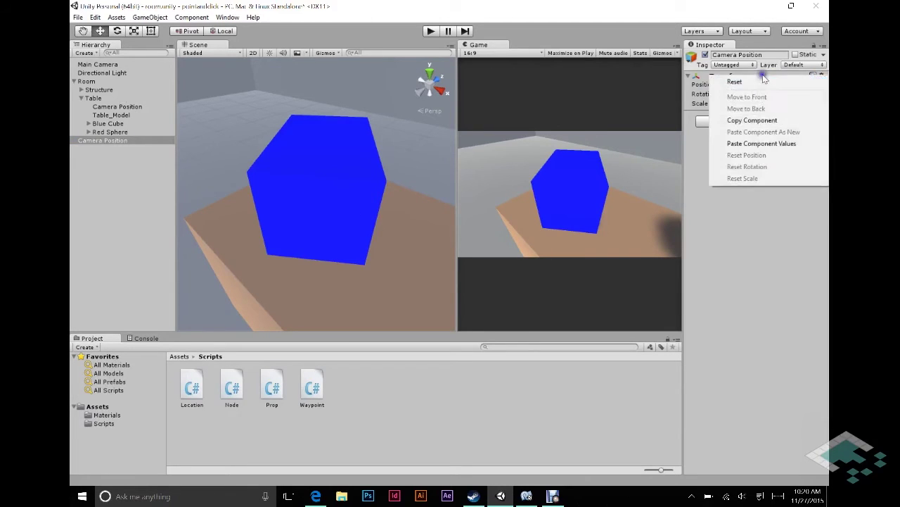
{"action": "left_click", "coordinate": [762, 143]}
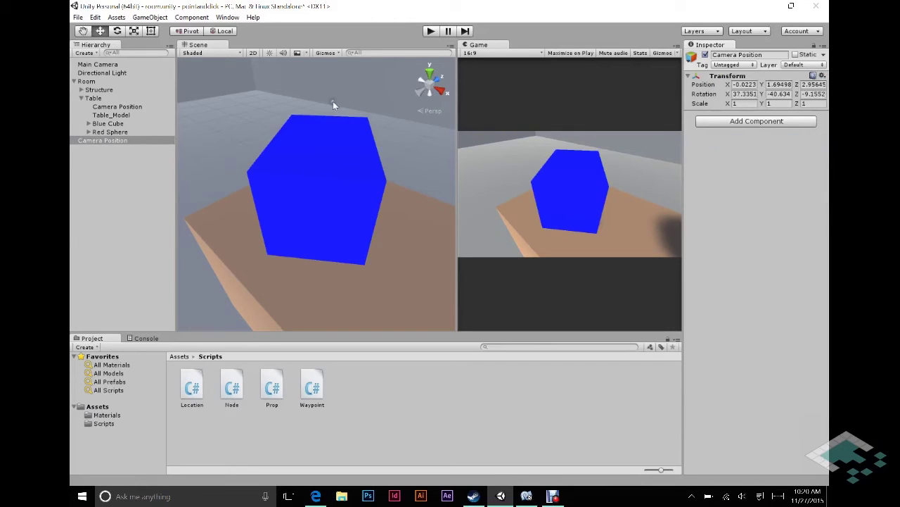
Drop the second Camera Position onto Blue Cube (local position 0.06265, 0.69498, -0.7671) and frame it
{"action": "mouse_move", "coordinate": [97, 139]}
{"action": "left_mouse_down"}
{"action": "mouse_move", "coordinate": [116, 150]}
{"action": "mouse_move", "coordinate": [118, 138]}
{"action": "mouse_move", "coordinate": [102, 124]}
{"action": "left_mouse_up"}
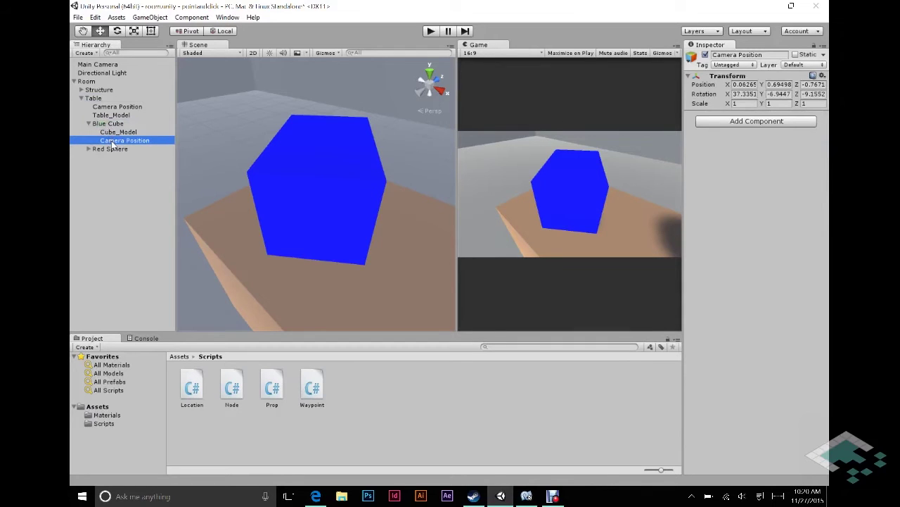
{"action": "key", "text": "f"}
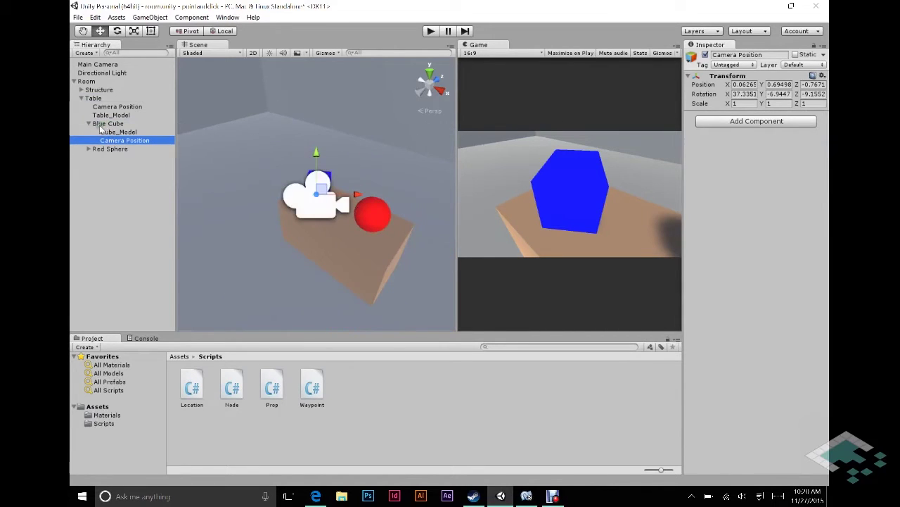
{"action": "left_click_drag", "start_coordinate": [334, 254], "coordinate": [283, 233], "text": "alt"}
{"action": "left_click_drag", "start_coordinate": [372, 242], "coordinate": [176, 180]}
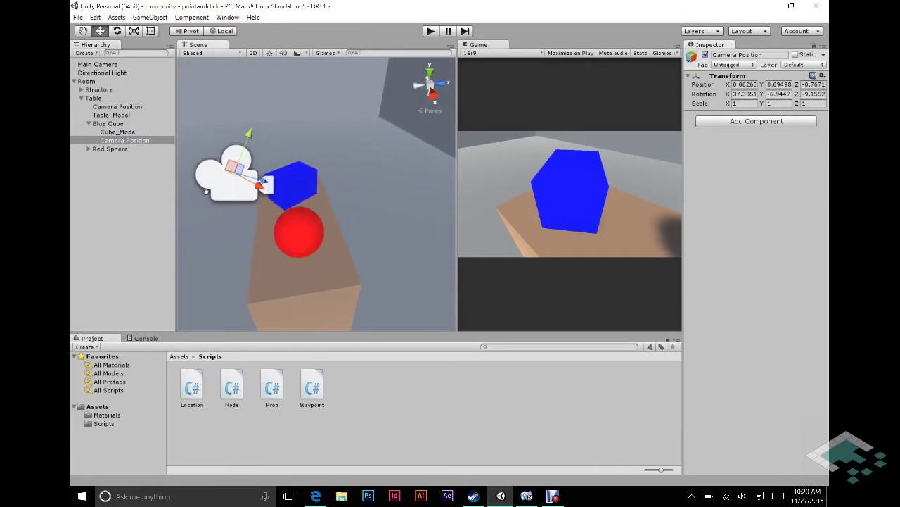
Compare against Main Camera, collapse Blue Cube's children, and select Red Sphere
{"action": "left_click", "coordinate": [102, 65]}
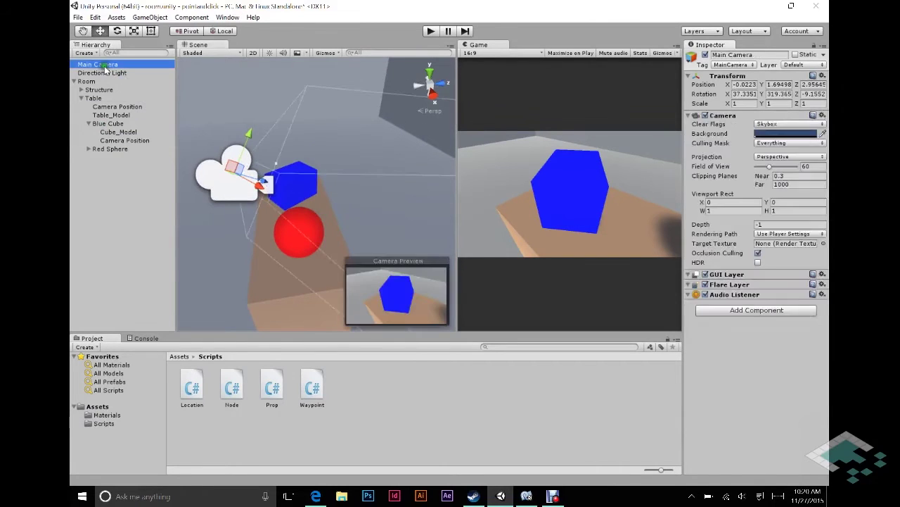
{"action": "left_click", "coordinate": [109, 140]}
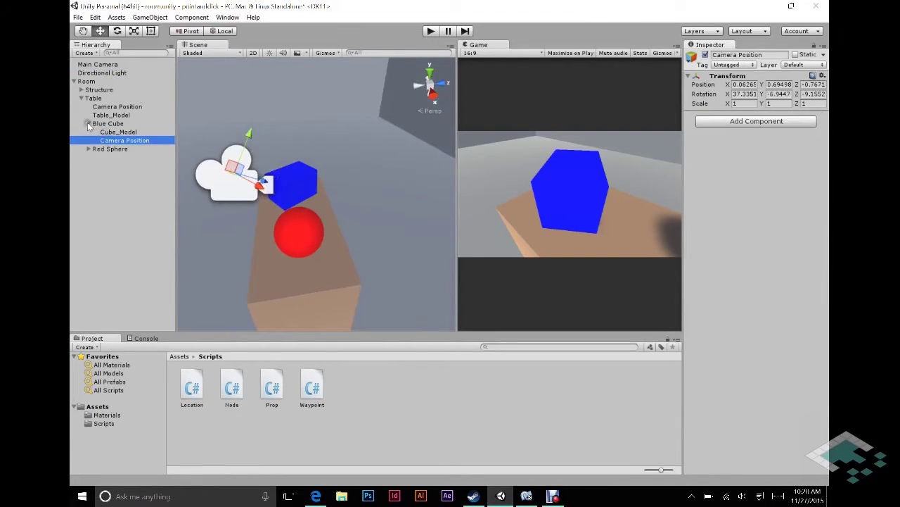
{"action": "left_click", "coordinate": [88, 123]}
{"action": "left_click", "coordinate": [97, 133]}
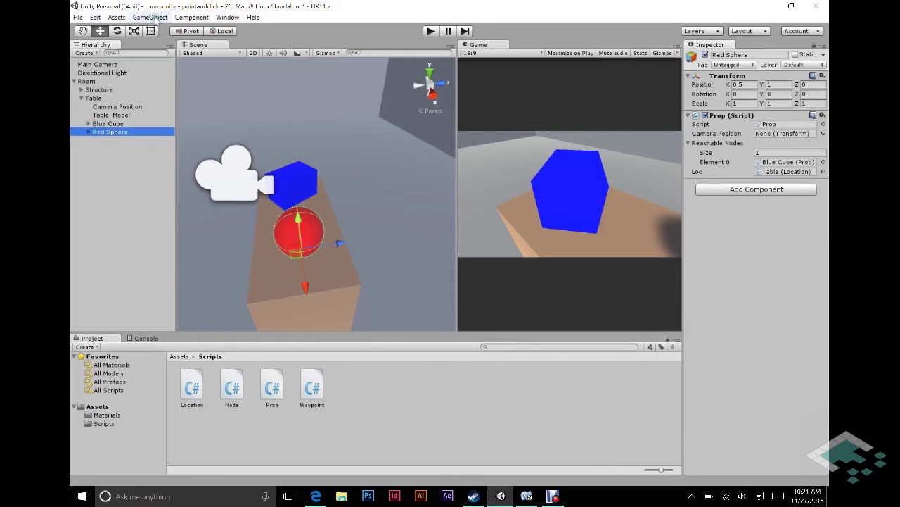